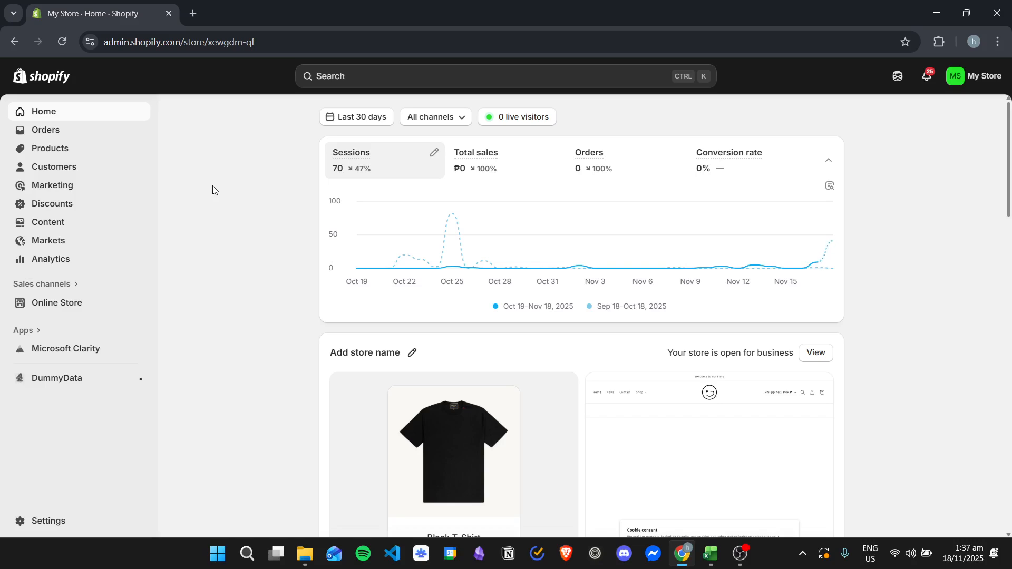
Step: Open the Colored T-Shirts product from the store's product list
{"action": "left_click", "coordinate": [61, 149]}
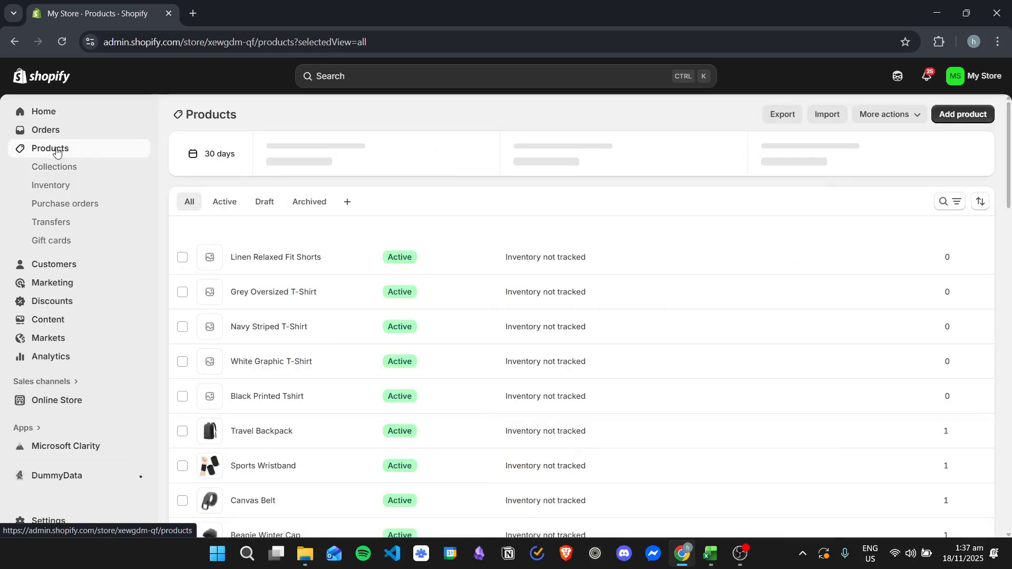
{"action": "scroll", "coordinate": [331, 259], "scroll_direction": "down", "scroll_amount": 15}
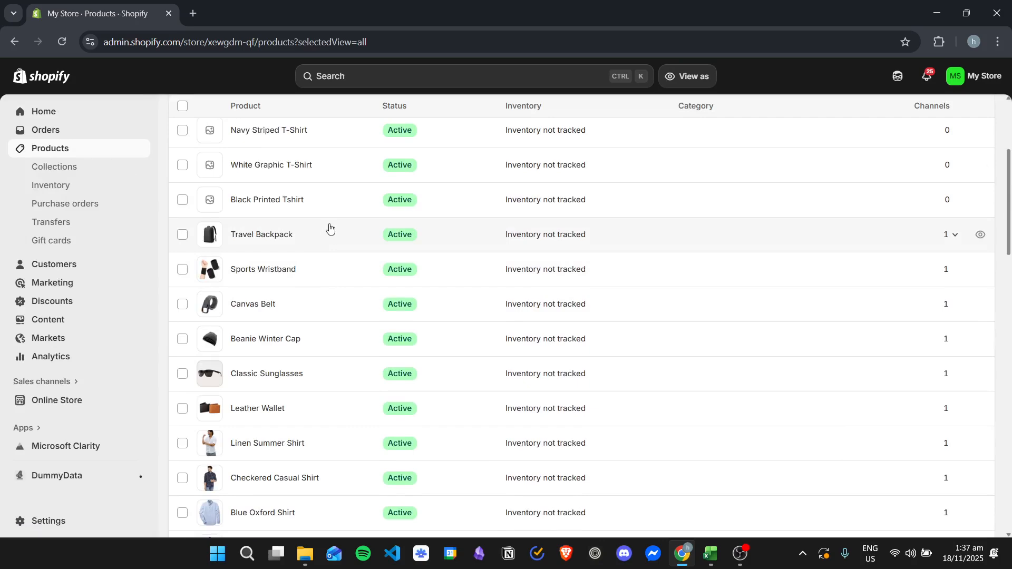
{"action": "scroll", "coordinate": [337, 253], "scroll_direction": "up", "scroll_amount": 15}
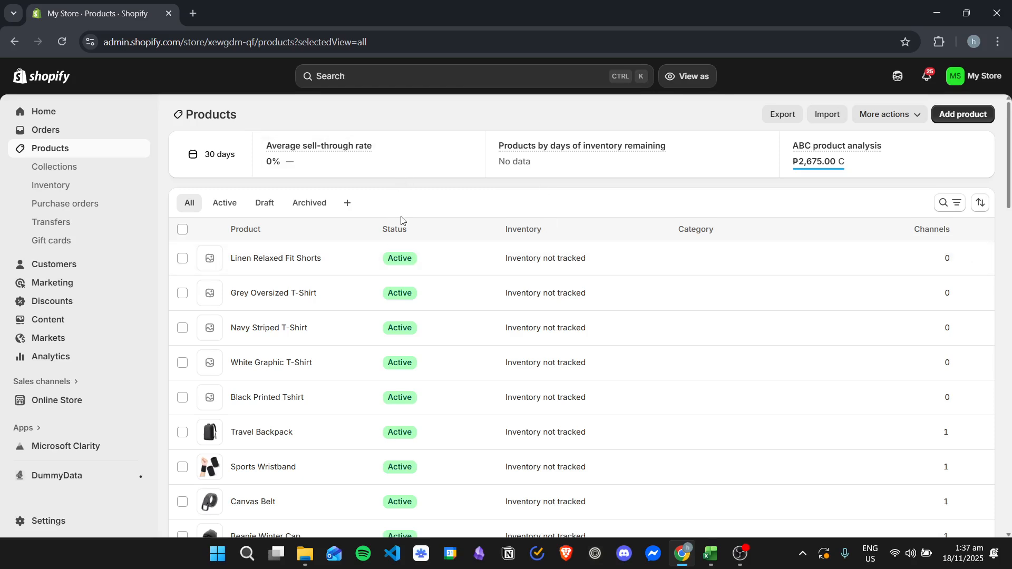
{"action": "scroll", "coordinate": [373, 242], "scroll_direction": "down", "scroll_amount": 18}
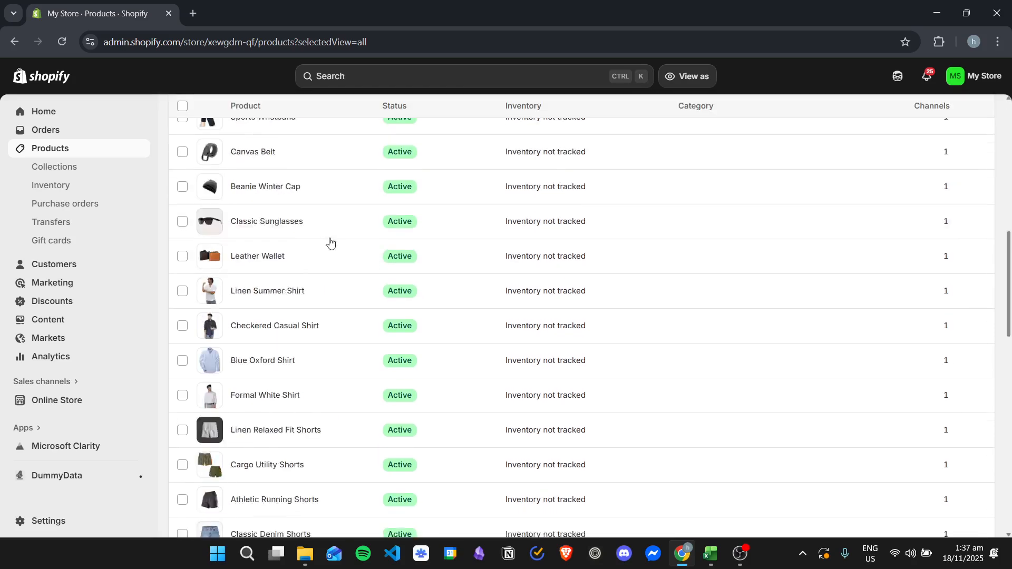
{"action": "scroll", "coordinate": [338, 246], "scroll_direction": "down", "scroll_amount": 5}
{"action": "scroll", "coordinate": [358, 249], "scroll_direction": "up", "scroll_amount": 3}
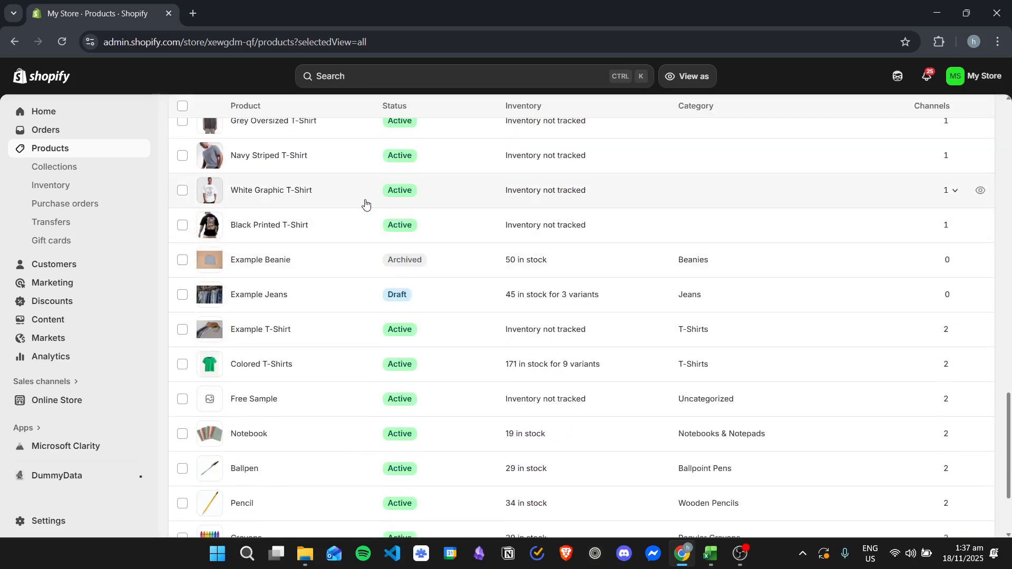
{"action": "left_click", "coordinate": [287, 364]}
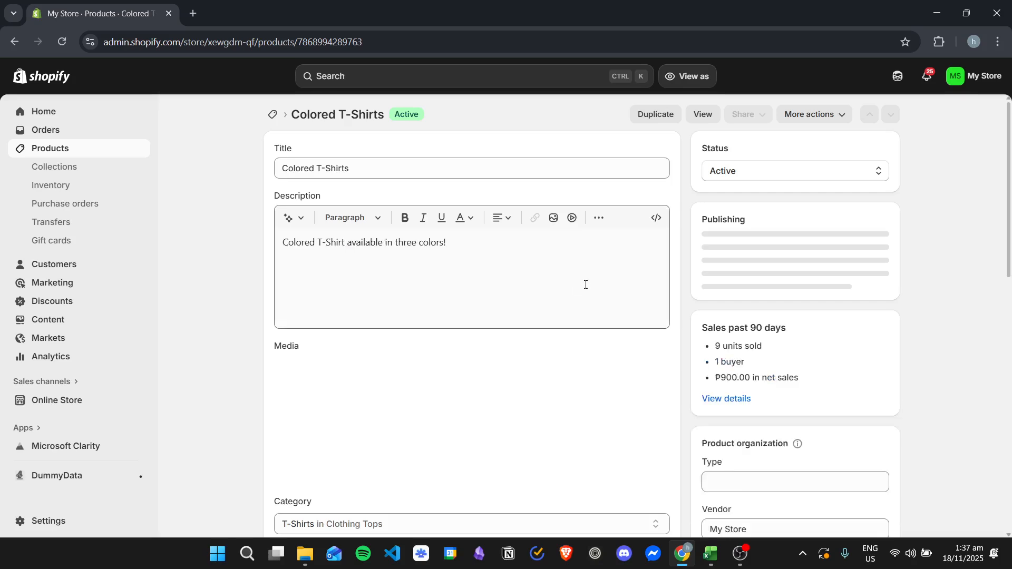
Step: Review the product's available status options and its sales channel publishing settings, keeping the Active status
{"action": "scroll", "coordinate": [586, 293], "scroll_direction": "down", "scroll_amount": 3}
{"action": "scroll", "coordinate": [569, 320], "scroll_direction": "up", "scroll_amount": 3}
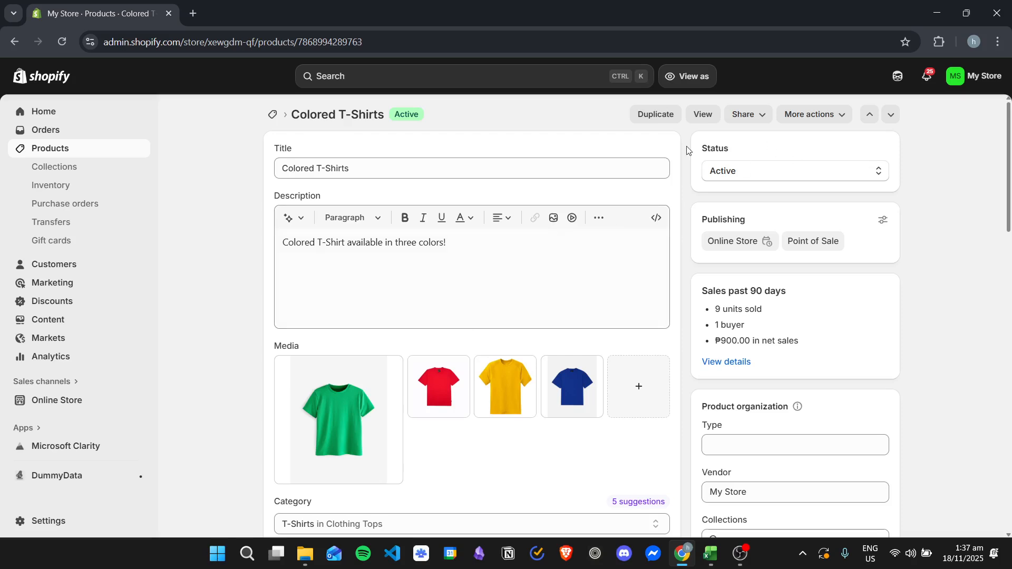
{"action": "left_click", "coordinate": [760, 170]}
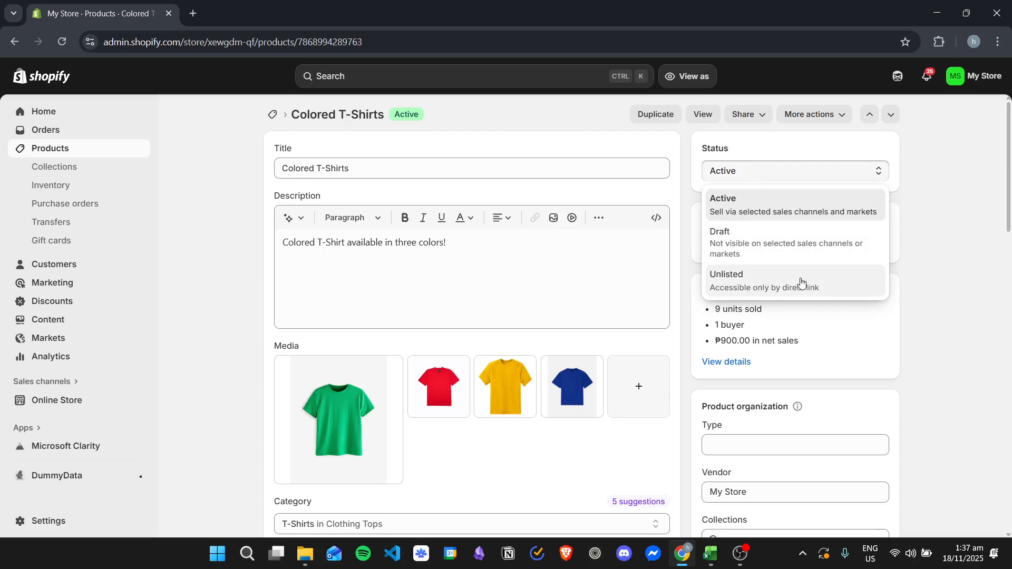
{"action": "left_click", "coordinate": [754, 204]}
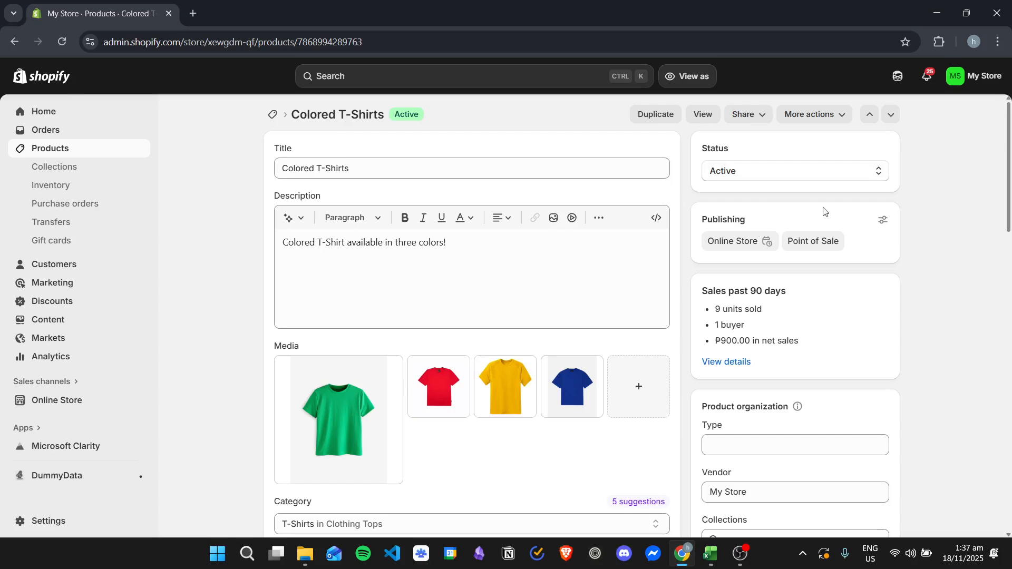
{"action": "left_click", "coordinate": [883, 218]}
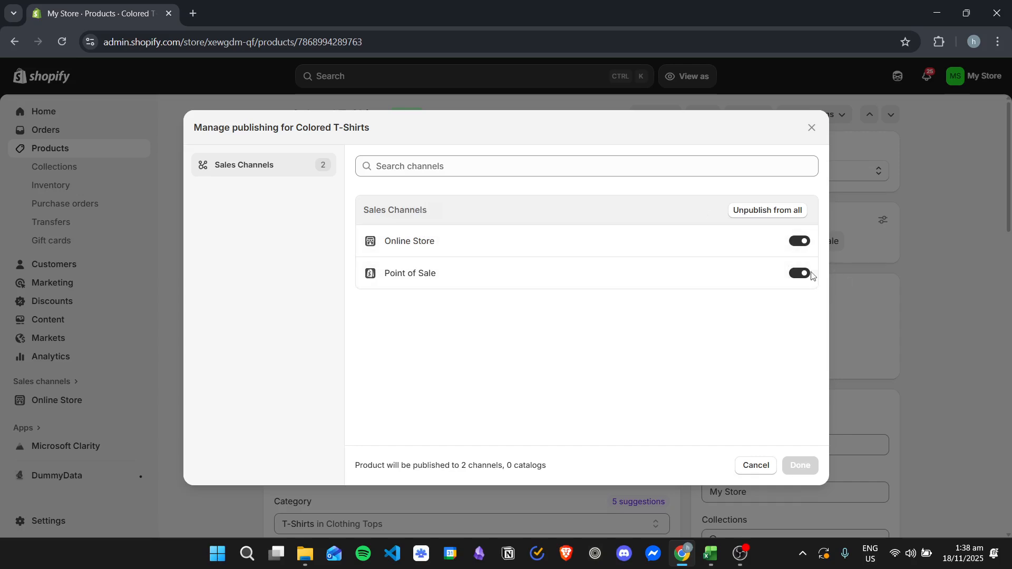
{"action": "left_click", "coordinate": [812, 128]}
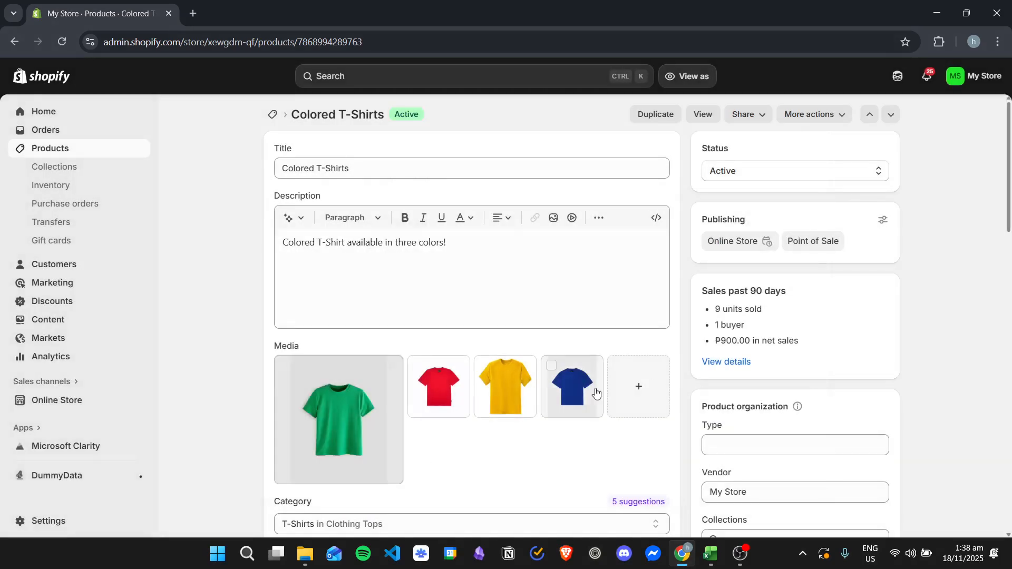
Step: Remove the green shirt image from the media of Colored T-Shirts
{"action": "scroll", "coordinate": [498, 422], "scroll_direction": "down", "scroll_amount": 1}
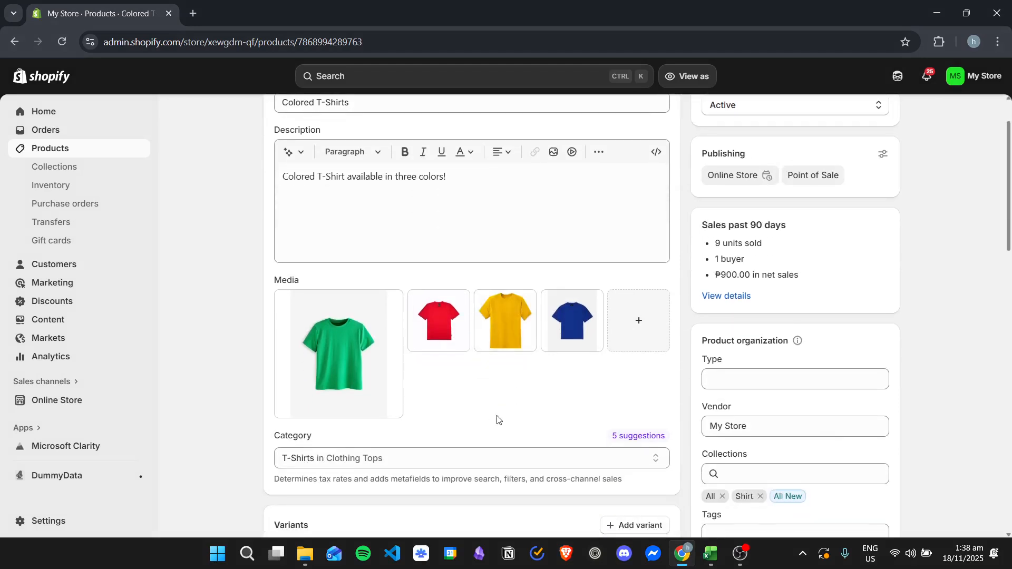
{"action": "left_click", "coordinate": [284, 301]}
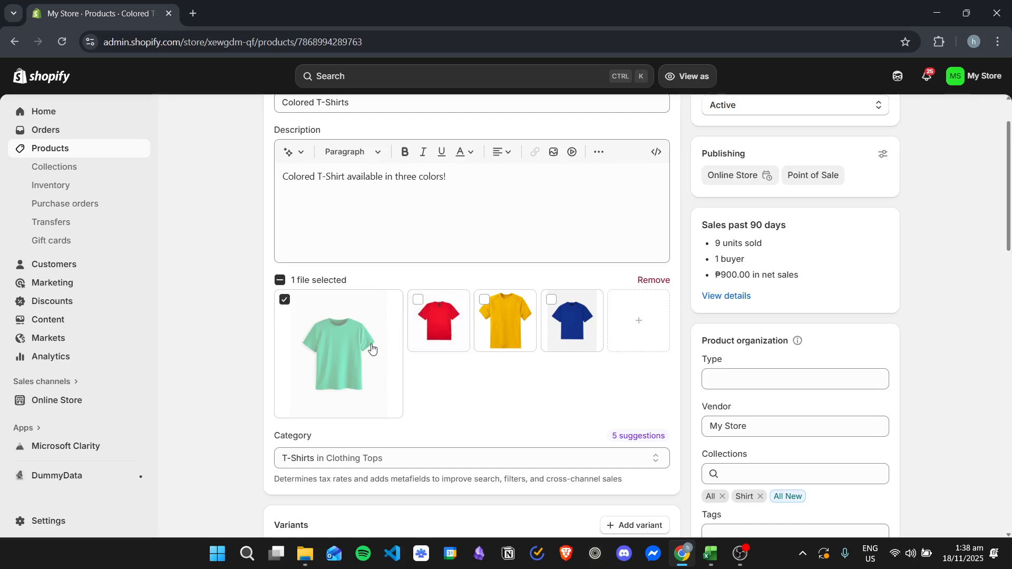
{"action": "left_click", "coordinate": [653, 280]}
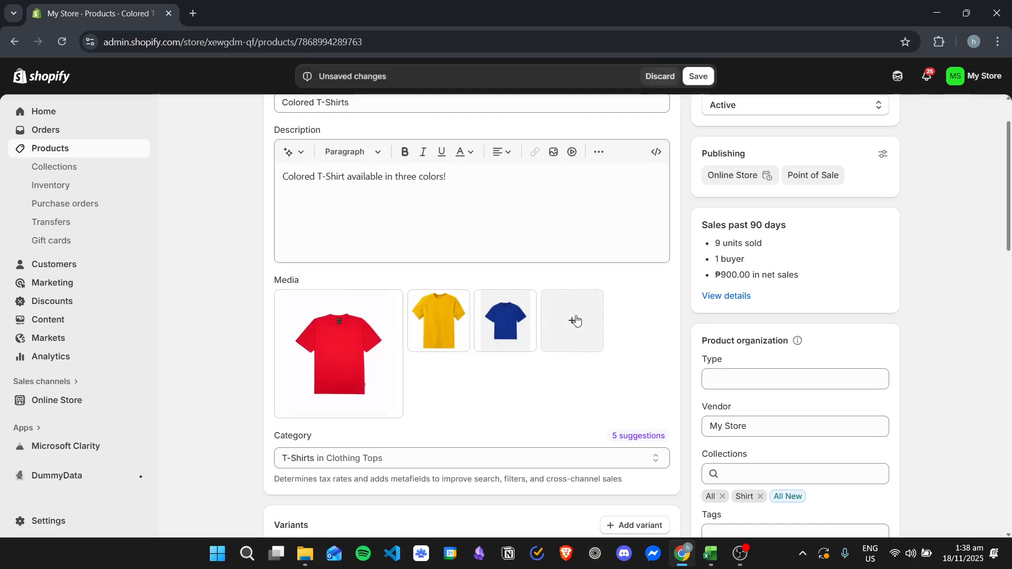
Step: Add the existing greenshirt file from the store's files to the product media
{"action": "left_click", "coordinate": [575, 319]}
{"action": "scroll", "coordinate": [592, 248], "scroll_direction": "down", "scroll_amount": 10}
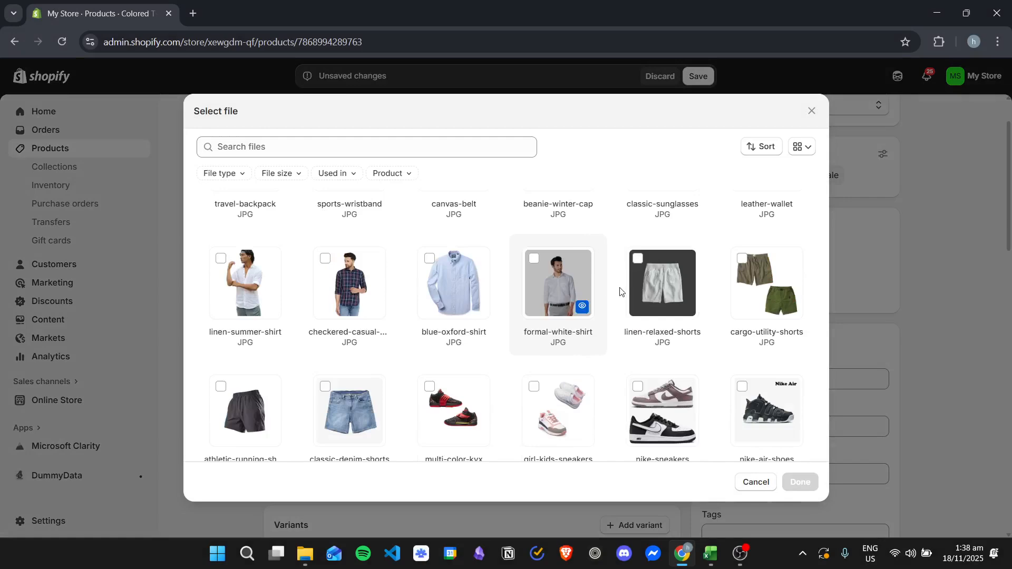
{"action": "scroll", "coordinate": [622, 294], "scroll_direction": "down", "scroll_amount": 2}
{"action": "scroll", "coordinate": [458, 303], "scroll_direction": "up", "scroll_amount": 2}
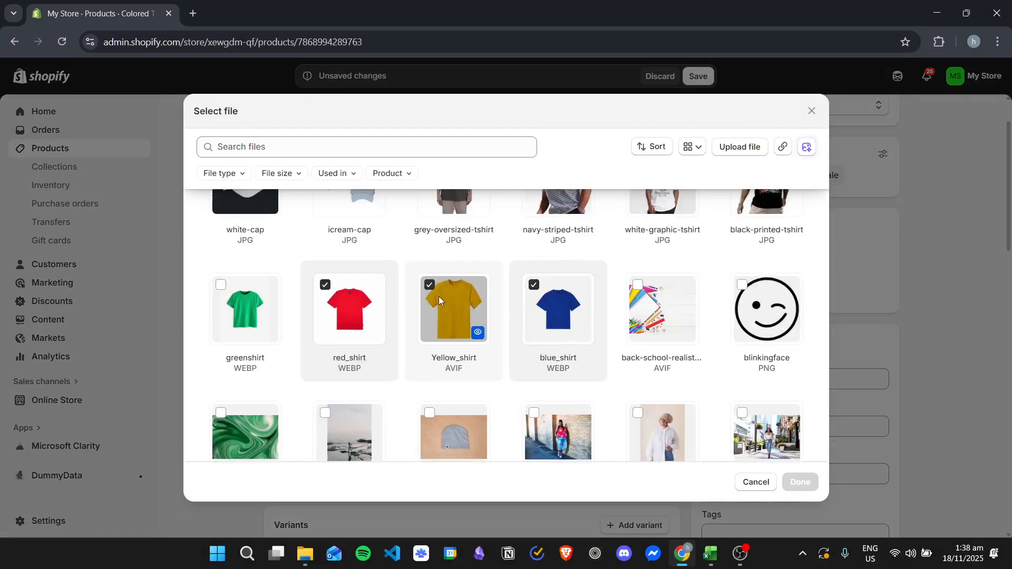
{"action": "scroll", "coordinate": [462, 266], "scroll_direction": "up", "scroll_amount": 3}
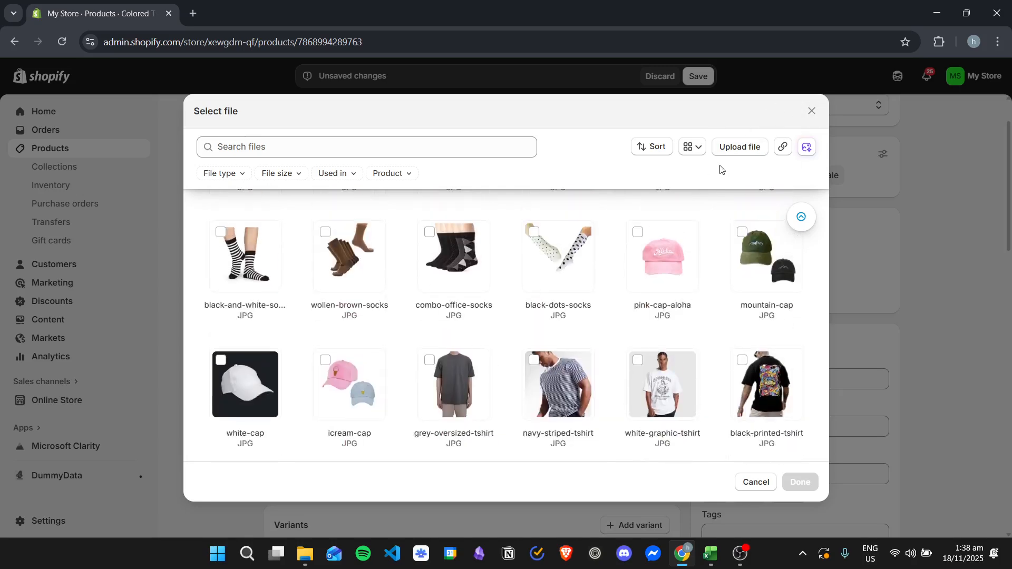
{"action": "scroll", "coordinate": [453, 253], "scroll_direction": "down", "scroll_amount": 2}
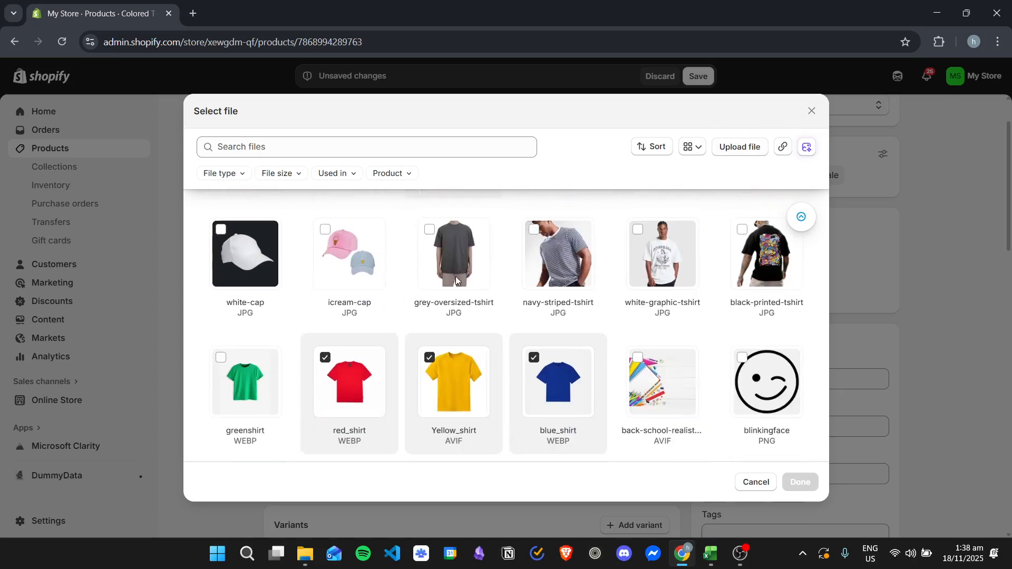
{"action": "left_click", "coordinate": [231, 378]}
{"action": "left_click", "coordinate": [801, 481]}
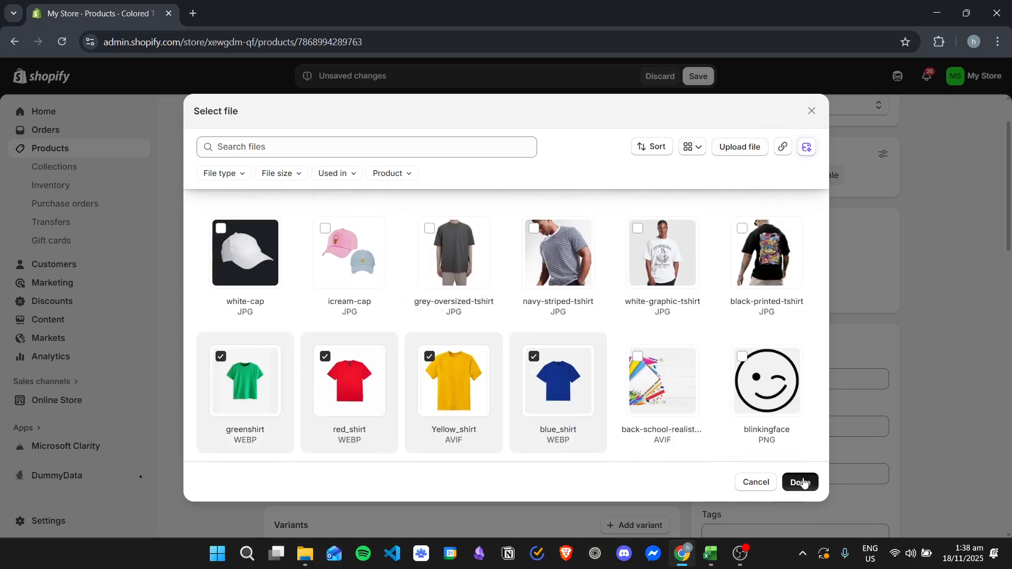
Step: Open the Shirt collection from the store's collections list
{"action": "scroll", "coordinate": [625, 379], "scroll_direction": "down", "scroll_amount": 4}
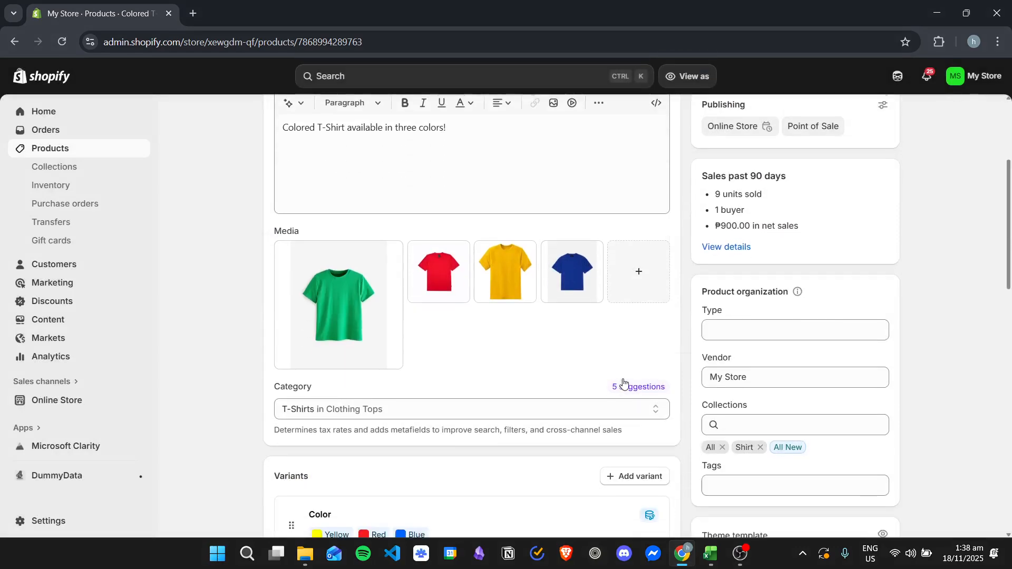
{"action": "scroll", "coordinate": [624, 377], "scroll_direction": "down", "scroll_amount": 3}
{"action": "scroll", "coordinate": [627, 378], "scroll_direction": "up", "scroll_amount": 8}
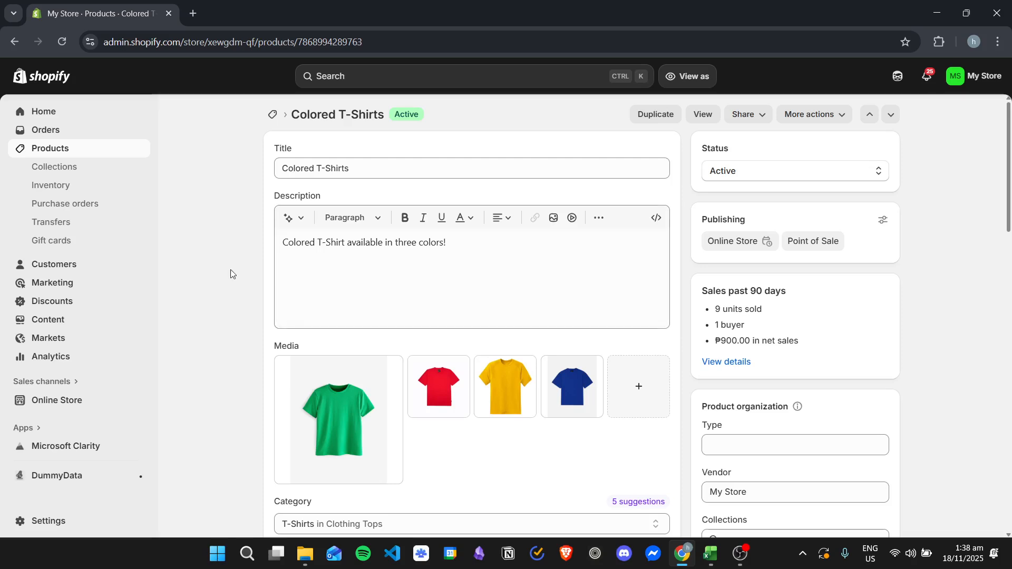
{"action": "left_click", "coordinate": [80, 172]}
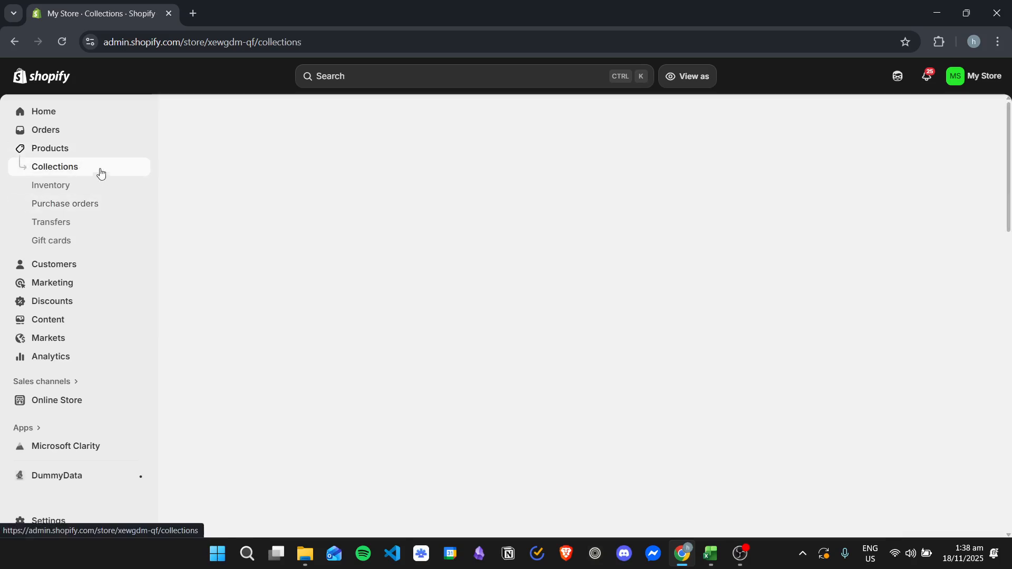
{"action": "scroll", "coordinate": [442, 253], "scroll_direction": "down", "scroll_amount": 7}
{"action": "scroll", "coordinate": [456, 249], "scroll_direction": "up", "scroll_amount": 8}
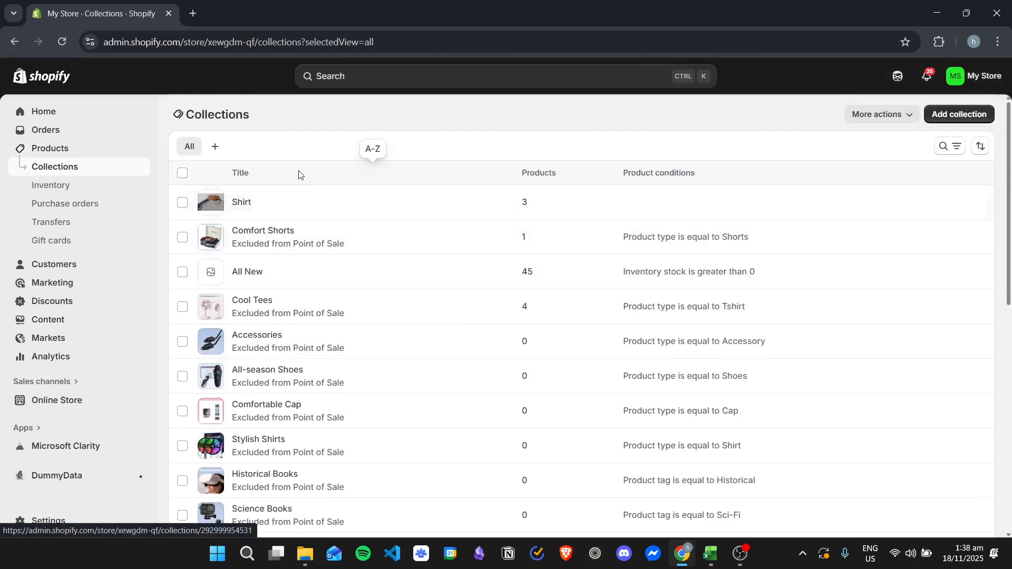
{"action": "left_click", "coordinate": [245, 208]}
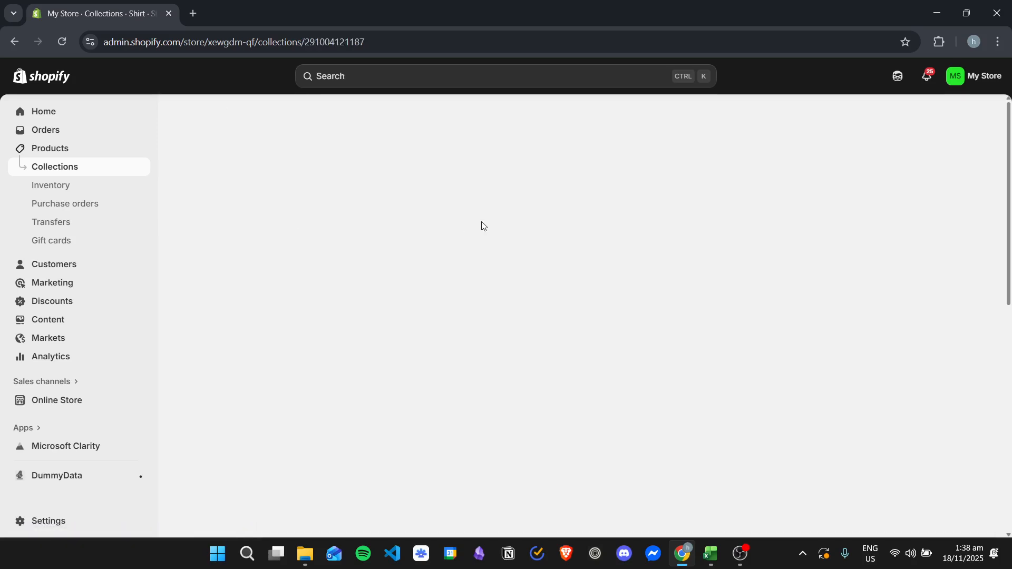
Step: Browse products for the Shirt collection and search the product picker for "shirt"
{"action": "scroll", "coordinate": [484, 279], "scroll_direction": "down", "scroll_amount": 1}
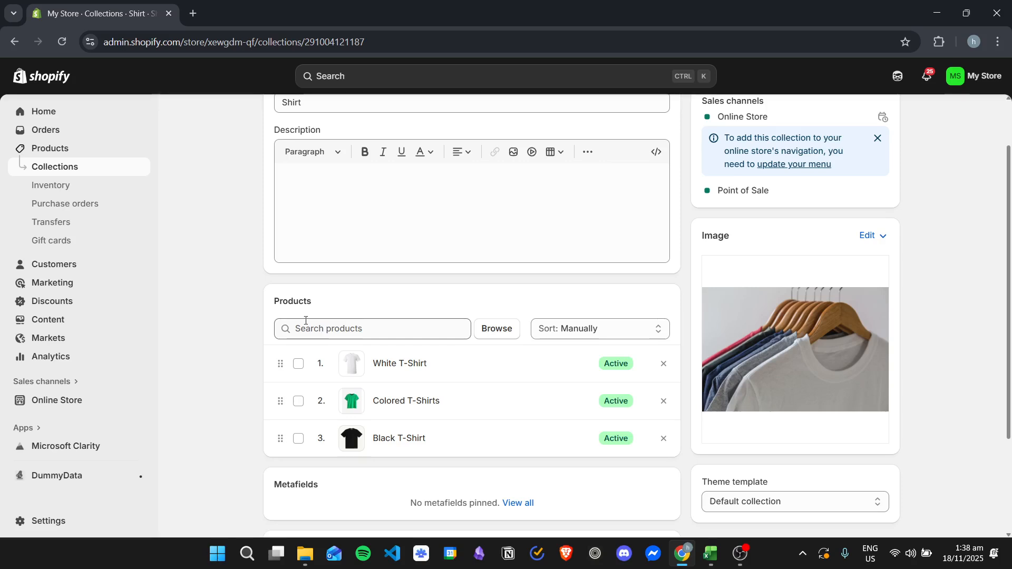
{"action": "scroll", "coordinate": [306, 321], "scroll_direction": "down", "scroll_amount": 1}
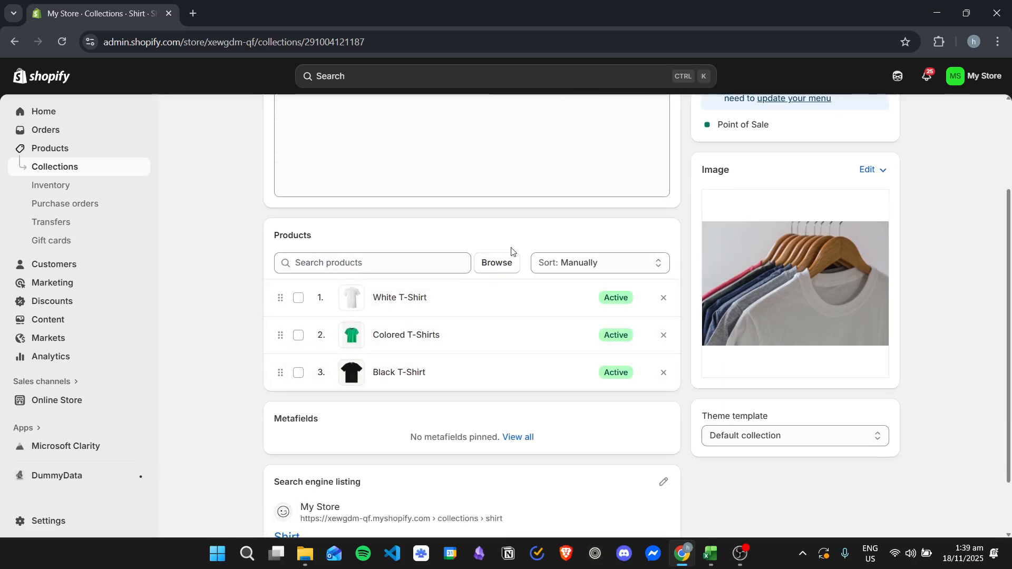
{"action": "left_click", "coordinate": [494, 263]}
{"action": "scroll", "coordinate": [548, 282], "scroll_direction": "down", "scroll_amount": 2}
{"action": "scroll", "coordinate": [554, 295], "scroll_direction": "up", "scroll_amount": 2}
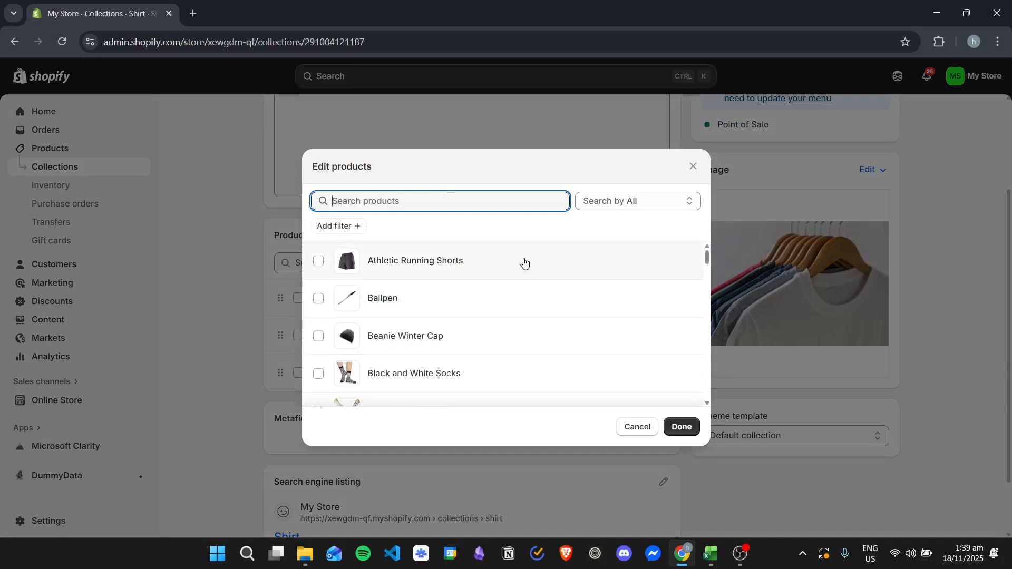
{"action": "type", "text": "shirt"}
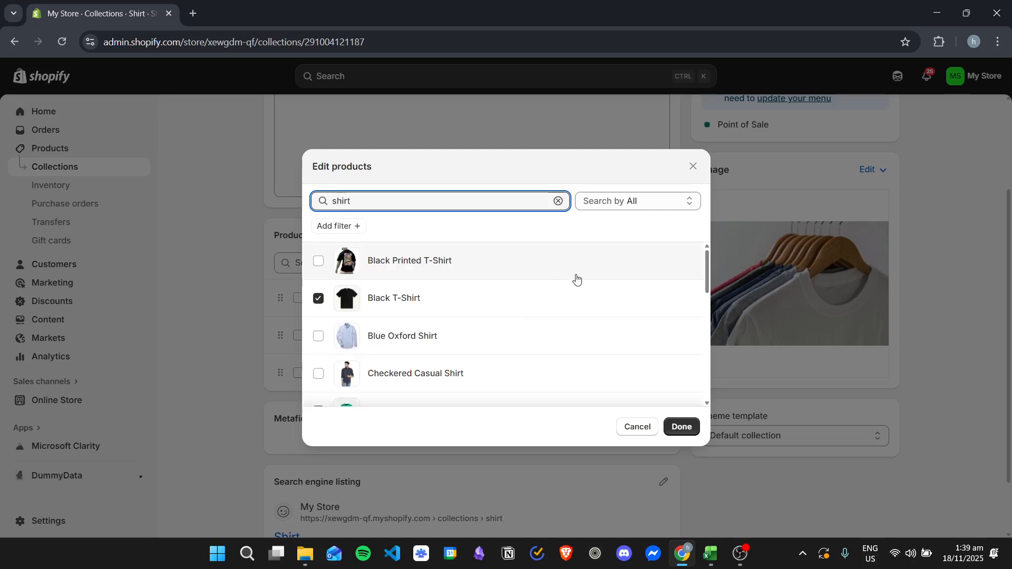
Step: Add Black Printed T-Shirt and the Grey Oversized T-Shirt that has a product image to the Shirt collection
{"action": "scroll", "coordinate": [574, 295], "scroll_direction": "down", "scroll_amount": 1}
{"action": "scroll", "coordinate": [553, 313], "scroll_direction": "down", "scroll_amount": 2}
{"action": "scroll", "coordinate": [527, 309], "scroll_direction": "up", "scroll_amount": 2}
{"action": "scroll", "coordinate": [365, 325], "scroll_direction": "down", "scroll_amount": 1}
{"action": "scroll", "coordinate": [429, 278], "scroll_direction": "up", "scroll_amount": 2}
{"action": "left_click", "coordinate": [318, 261]}
{"action": "scroll", "coordinate": [527, 305], "scroll_direction": "down", "scroll_amount": 3}
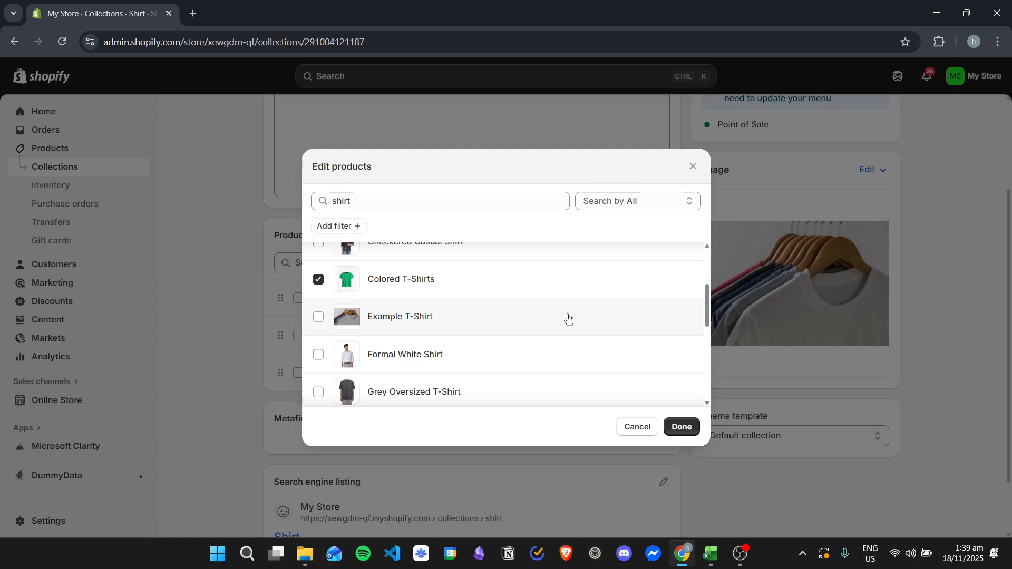
{"action": "scroll", "coordinate": [548, 308], "scroll_direction": "down", "scroll_amount": 2}
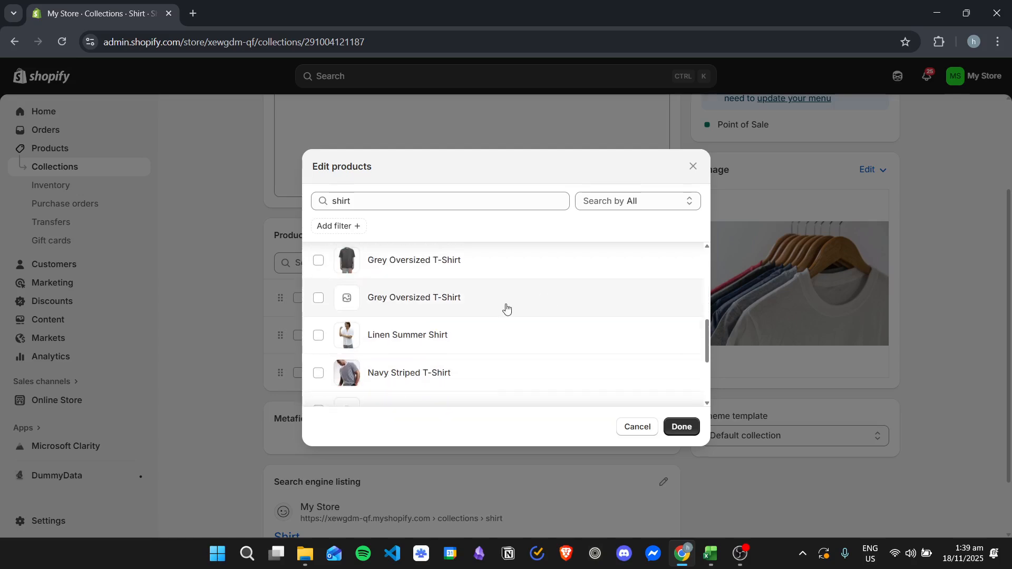
{"action": "left_click", "coordinate": [318, 260]}
{"action": "scroll", "coordinate": [510, 333], "scroll_direction": "down", "scroll_amount": 3}
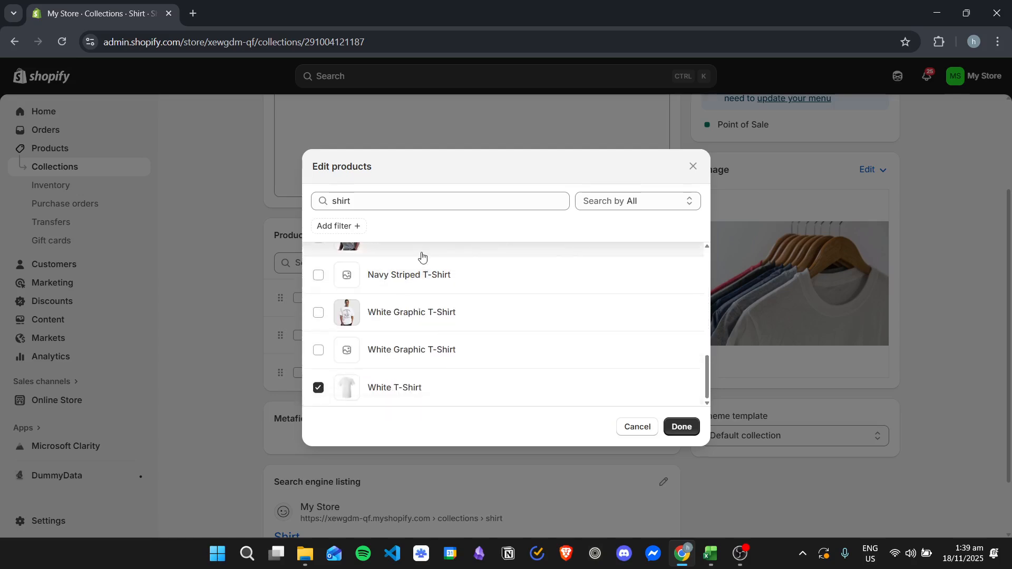
{"action": "left_click", "coordinate": [681, 427]}
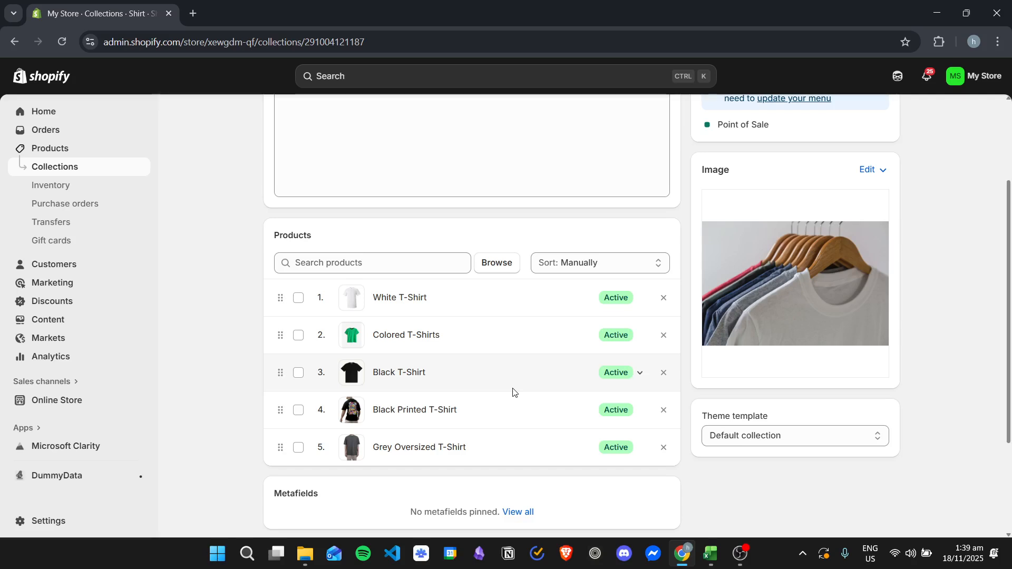
Step: Return to the store admin's home page
{"action": "scroll", "coordinate": [623, 414], "scroll_direction": "up", "scroll_amount": 3}
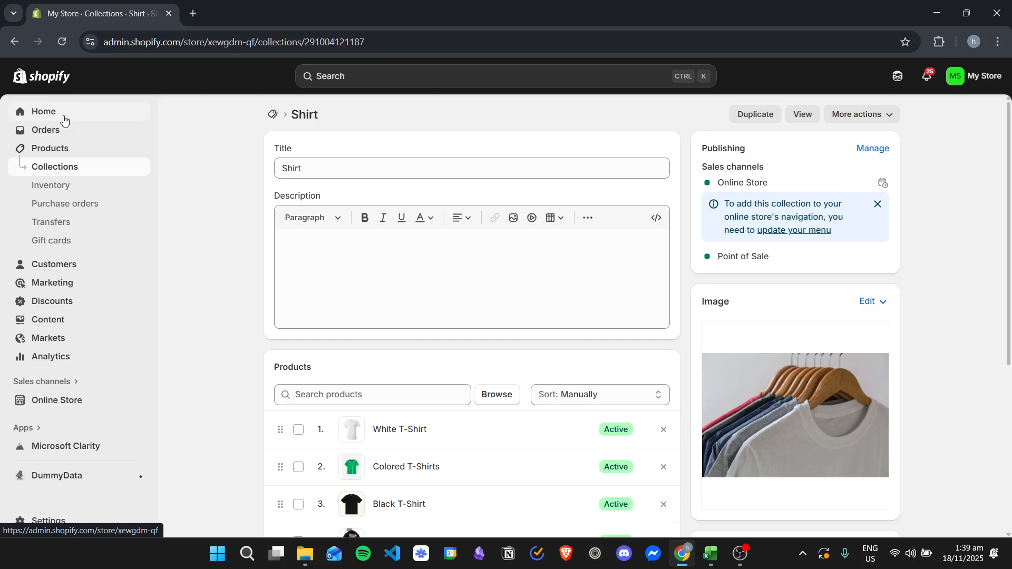
{"action": "left_click", "coordinate": [100, 117]}
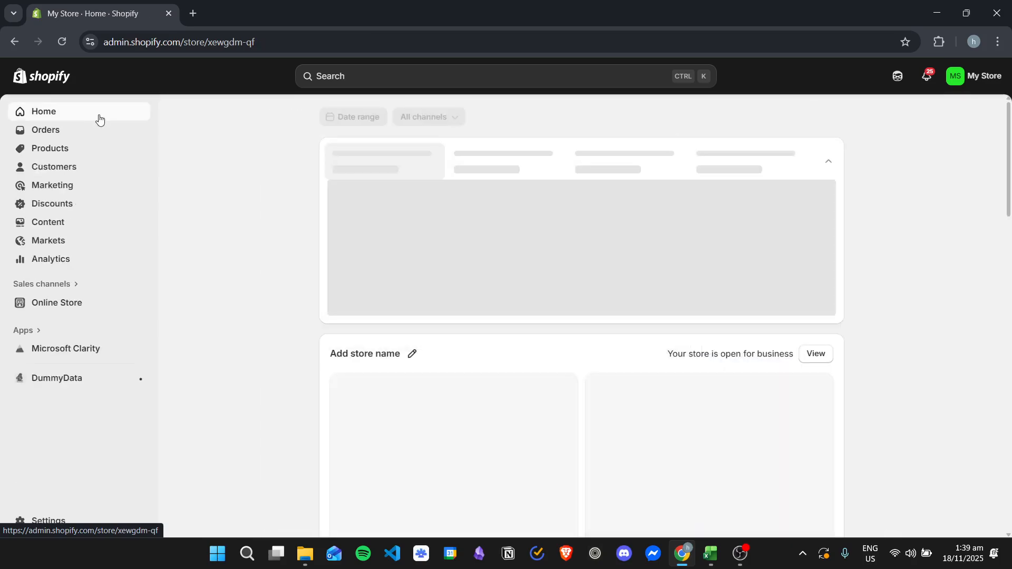